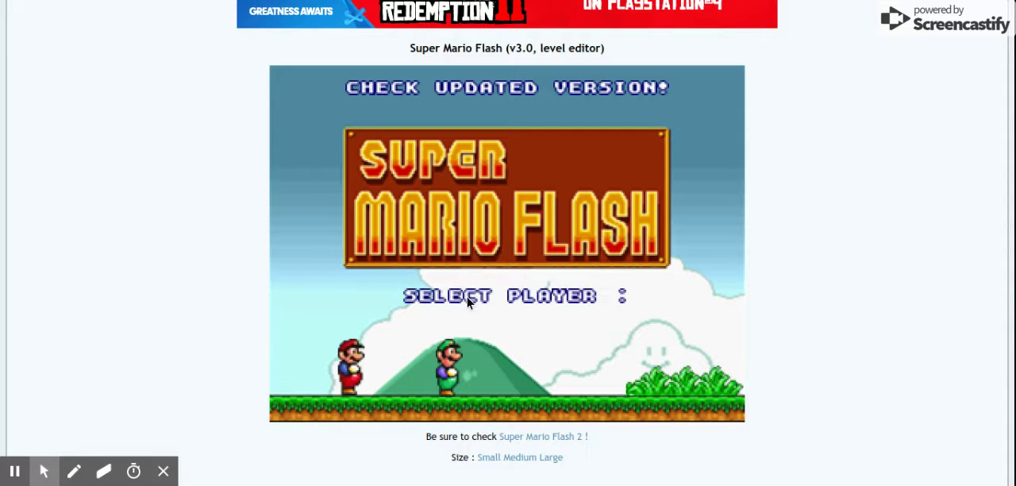
Choose Mario, dismiss the controls panel, and walk to level 1 and enter it
left_click(537, 346)
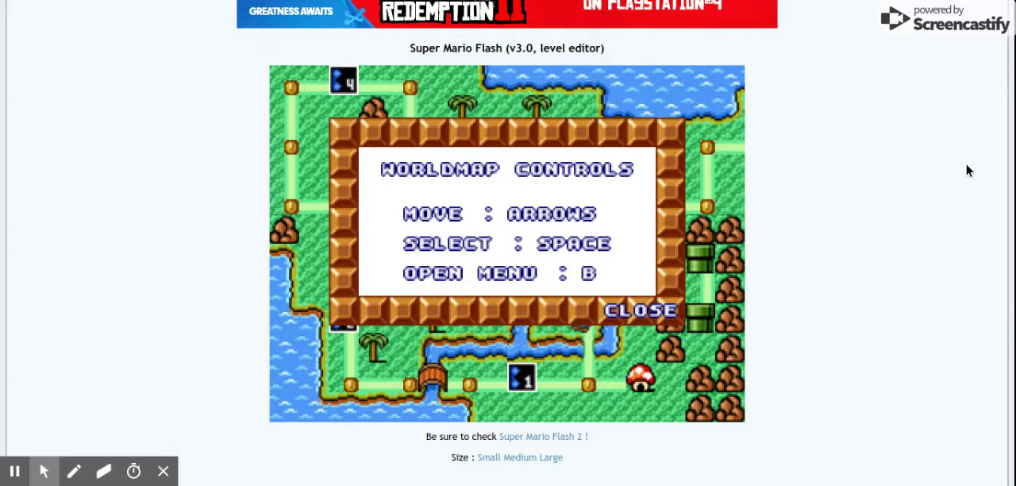
key("space")
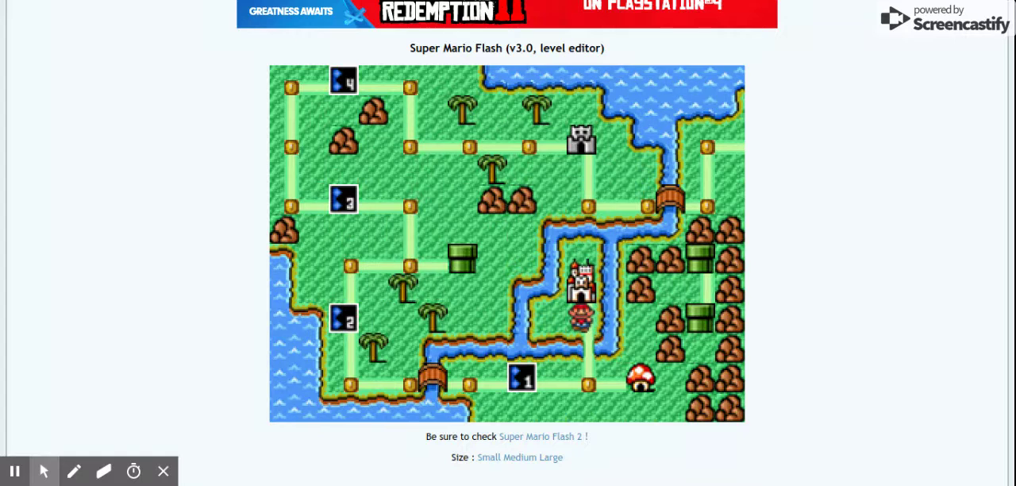
key("Down")
key("Left")
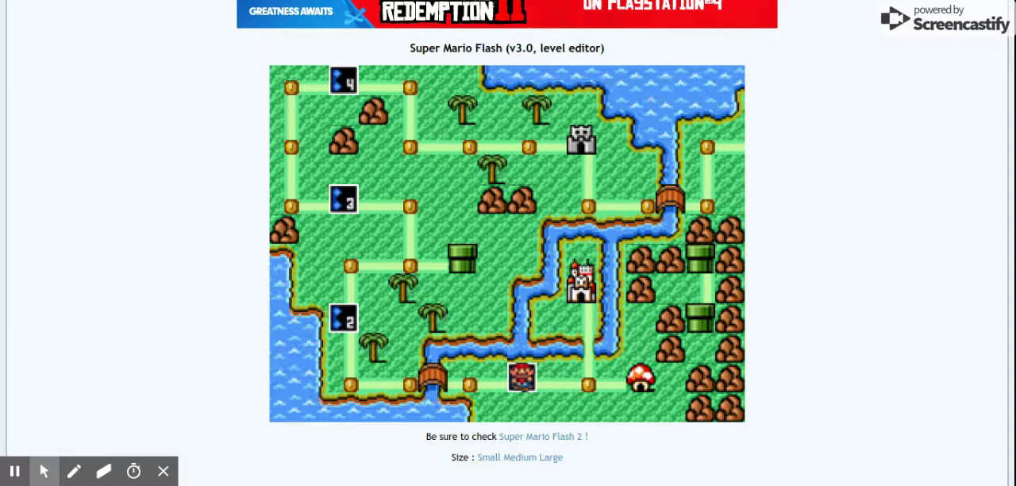
key("space")
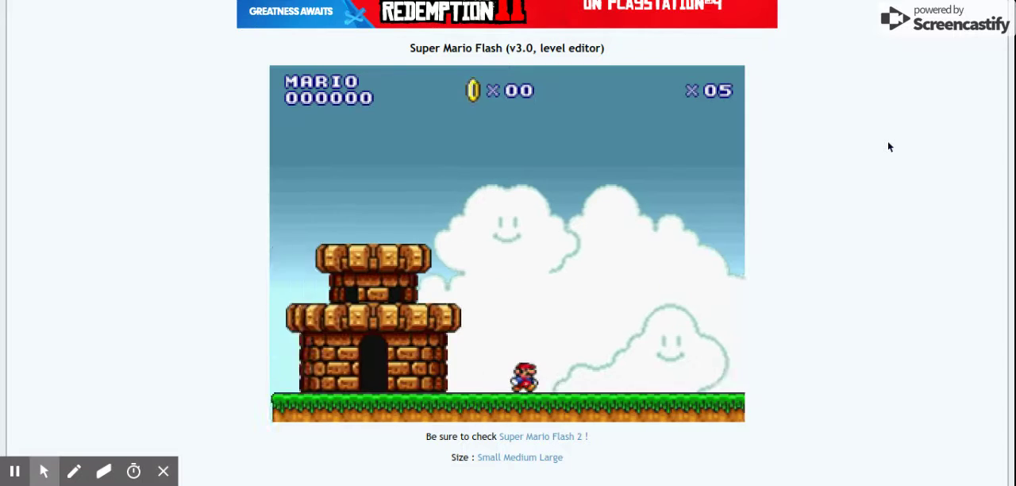
Run right over the first pipe, bumping the ? block and stomping the goomba and turtle
key("Right")
key("Up")
key("Right")
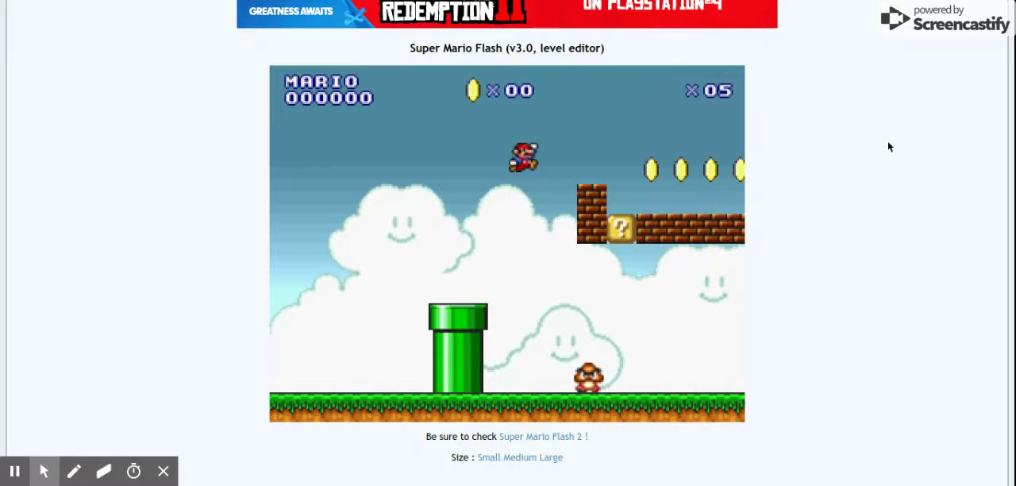
key("Up")
key("Left")
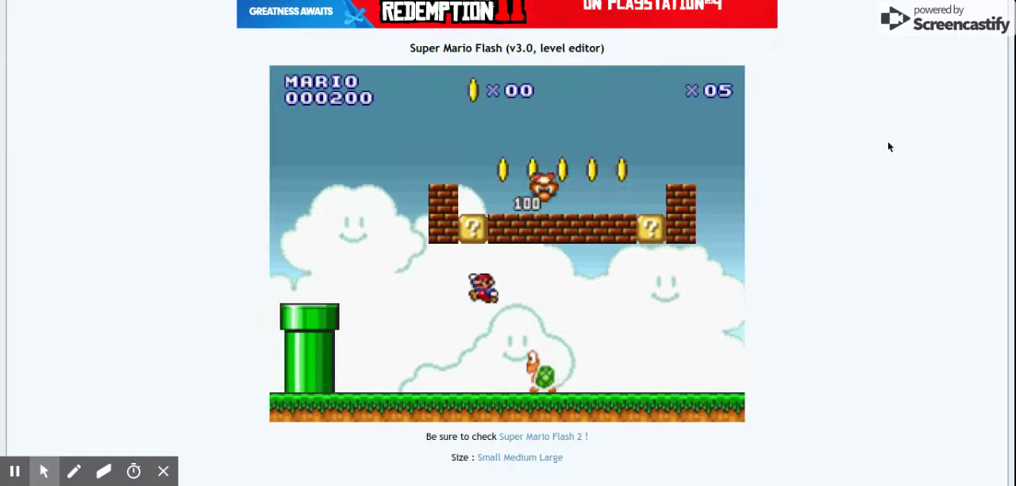
key("Up")
Climb from the pipe onto the brick platform and collect its coins
key("Left")
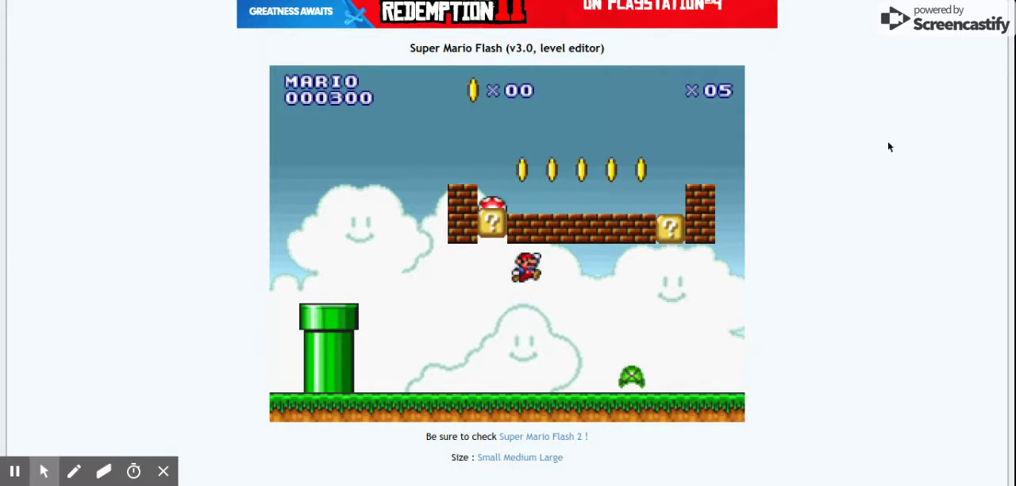
key("Up")
key("Right")
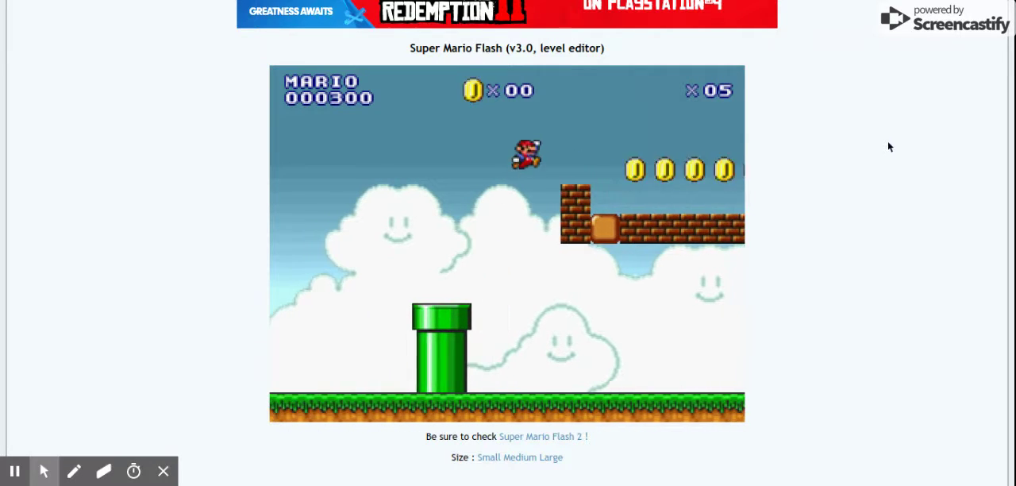
key("Up")
key("Right")
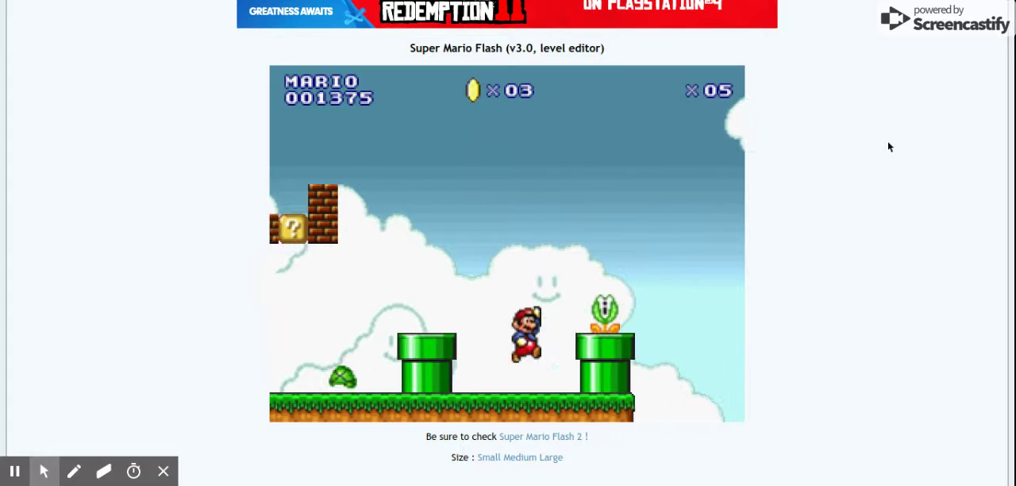
Jump over the next pipe and collect the row of coins under the blocks
key("Up")
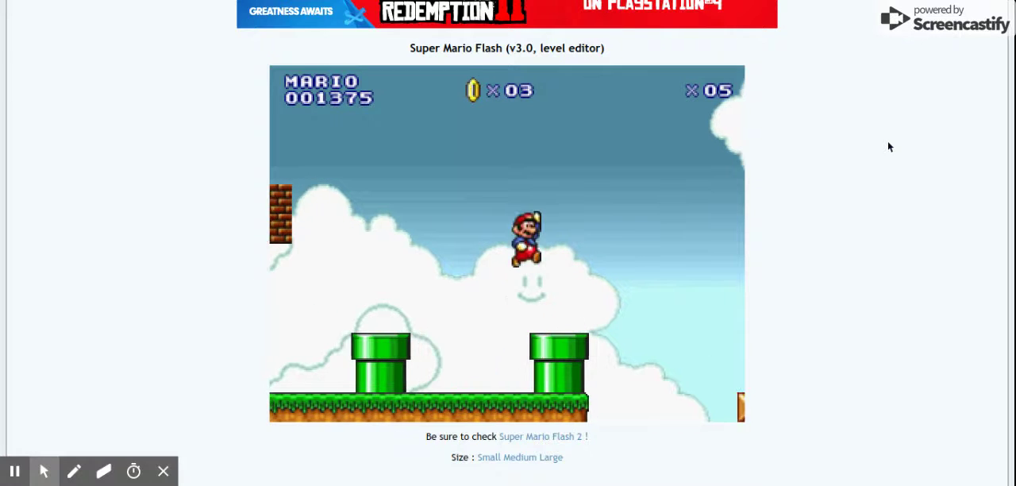
key("Right")
key("Up")
key("Up")
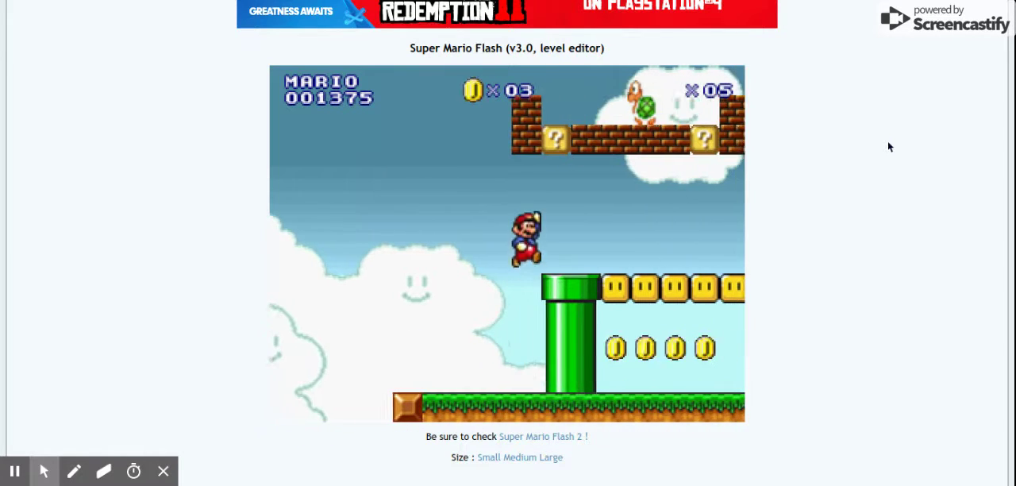
key("Right")
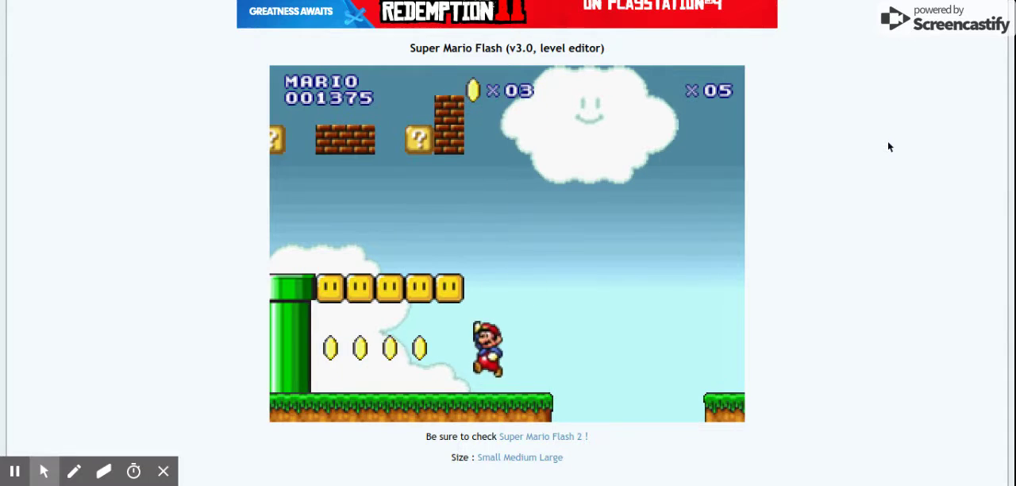
key("Left")
key("Right")
Cross the gap and hit the block to grab the fire flower
key("Up")
key("Right")
key("Up")
key("Up")
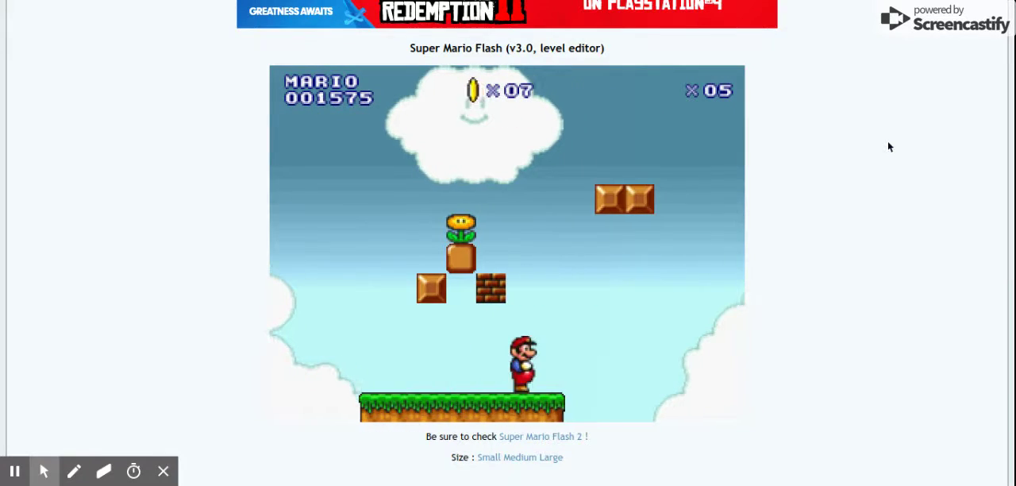
key("Right")
key("Up")
Cross the block stacks with a fireball and collect coins on the grassy platform
key("Right")
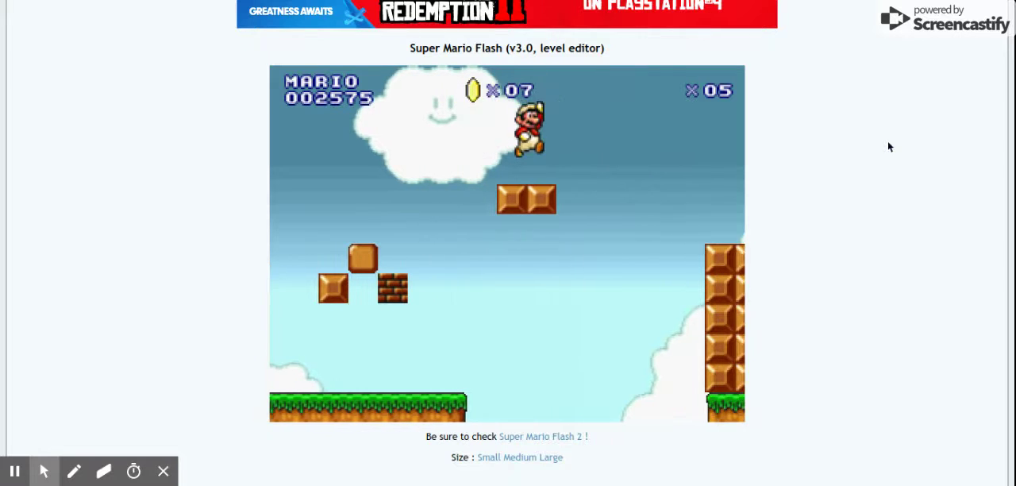
key("Up")
key("space")
key("Right")
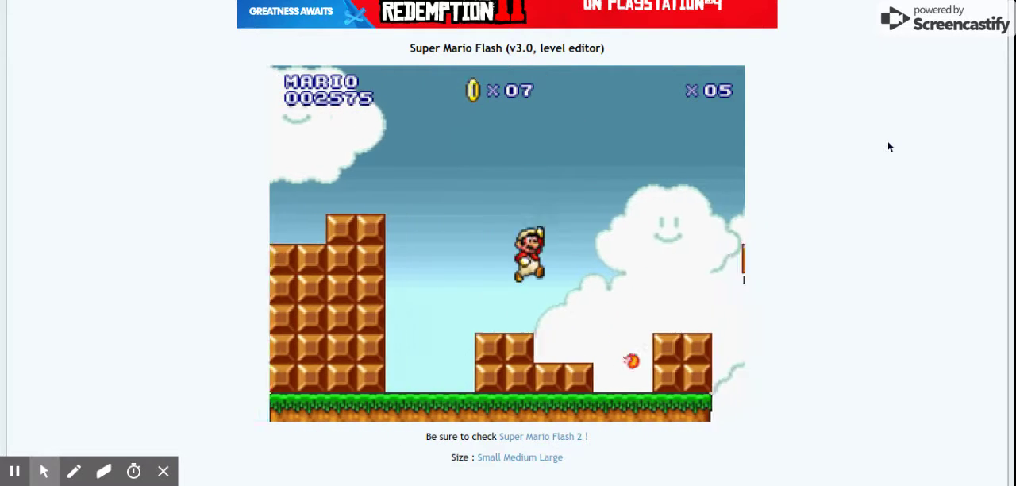
key("Up")
key("Right")
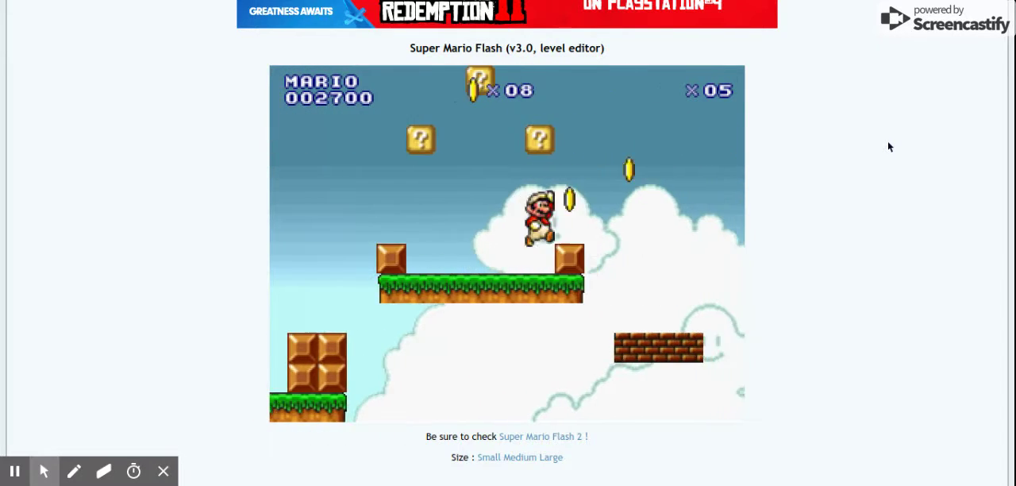
key("Up")
Clear the pipes, fireballing the piranha plant and other enemies
key("space")
key("Right")
key("Up")
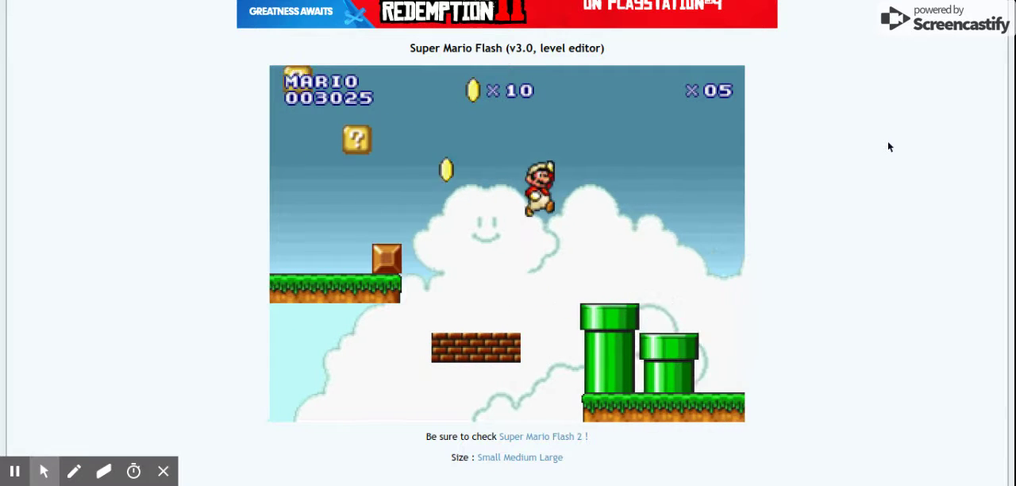
key("space")
key("Up")
key("Right")
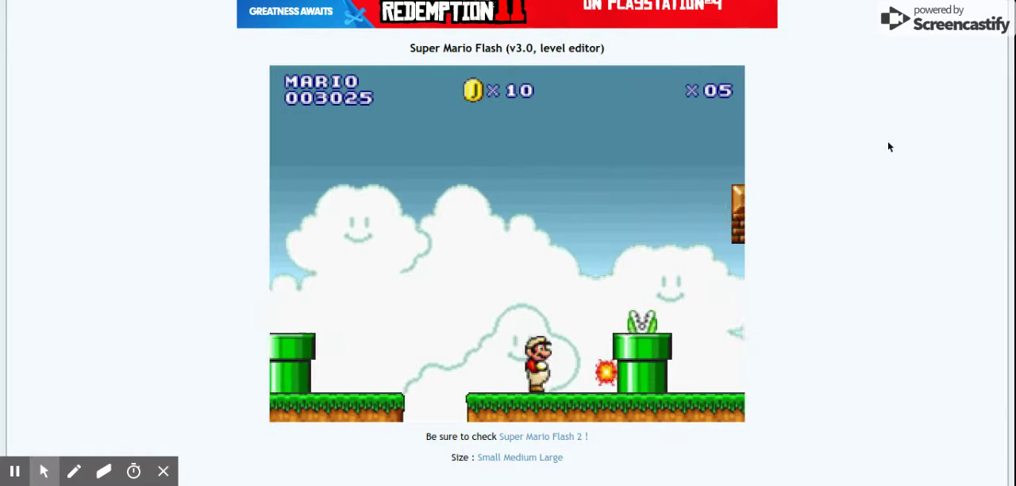
key("Up")
key("space")
Hop across the stepping blocks and over the pipe, collecting coins
key("Right")
key("Right")
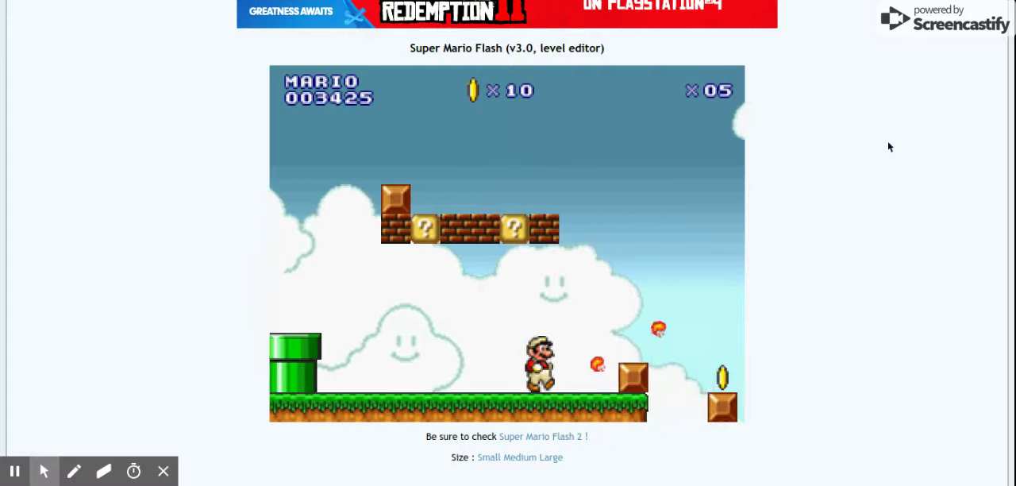
key("Up")
key("Right")
key("Up")
key("Right")
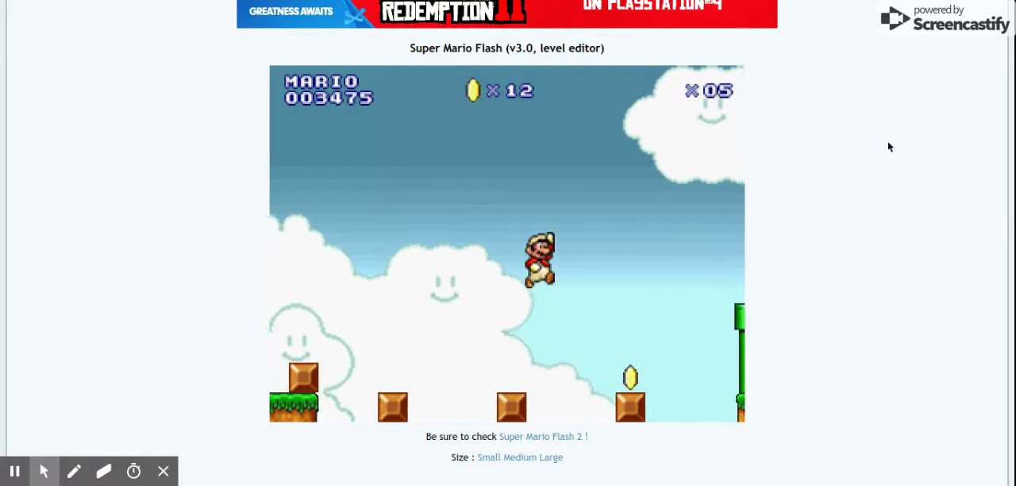
key("Up")
key("Right")
key("Up")
Collect two more coins, climb the stair blocks and stomp the Koopa
key("Right")
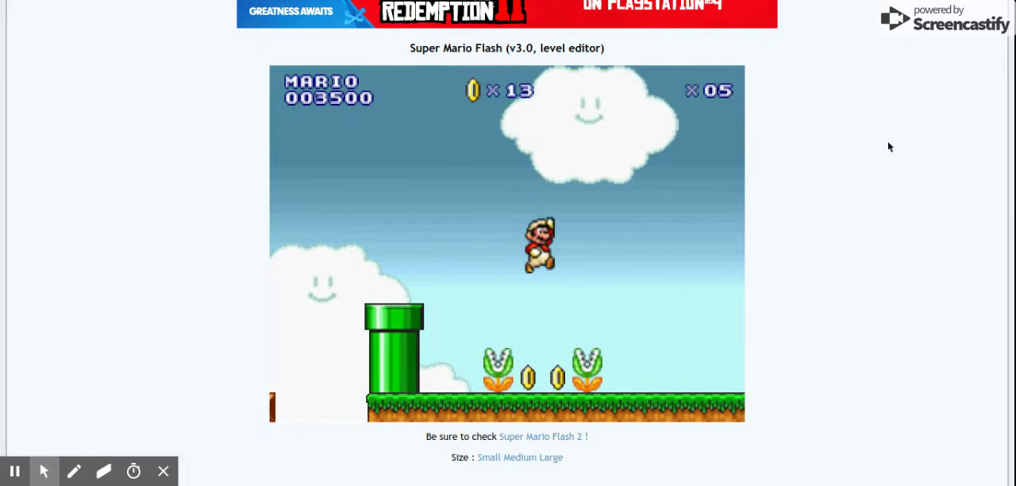
key("Right")
key("Up")
key("Right")
key("Right")
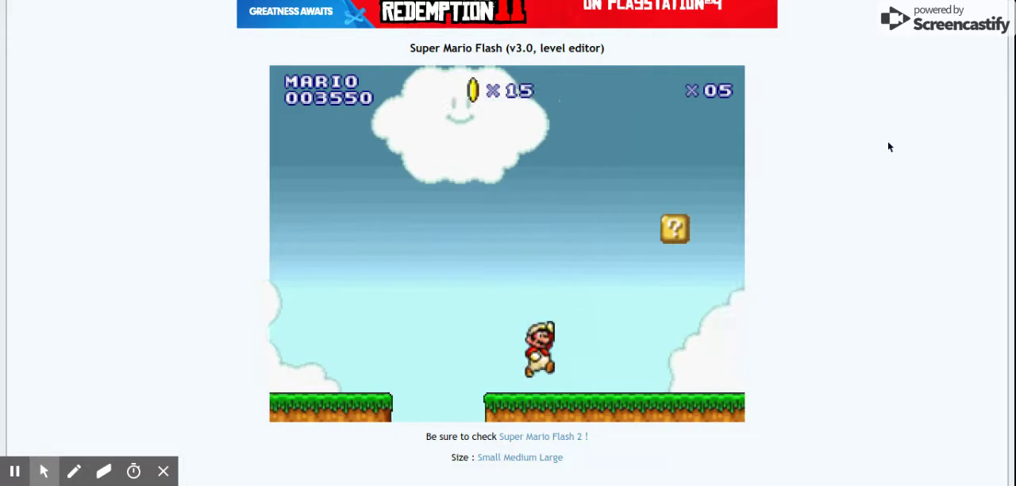
key("Right")
key("Up")
key("Right")
key("Right")
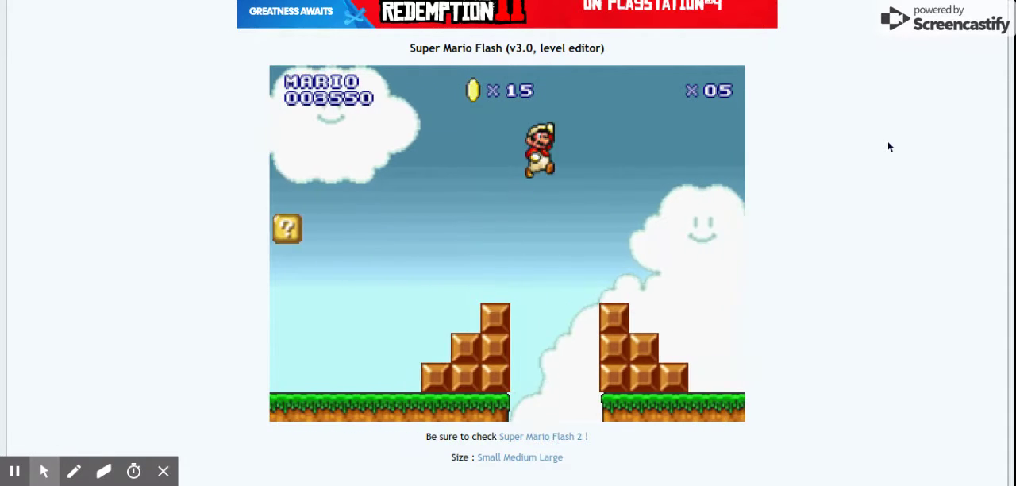
key("Right")
key("Right")
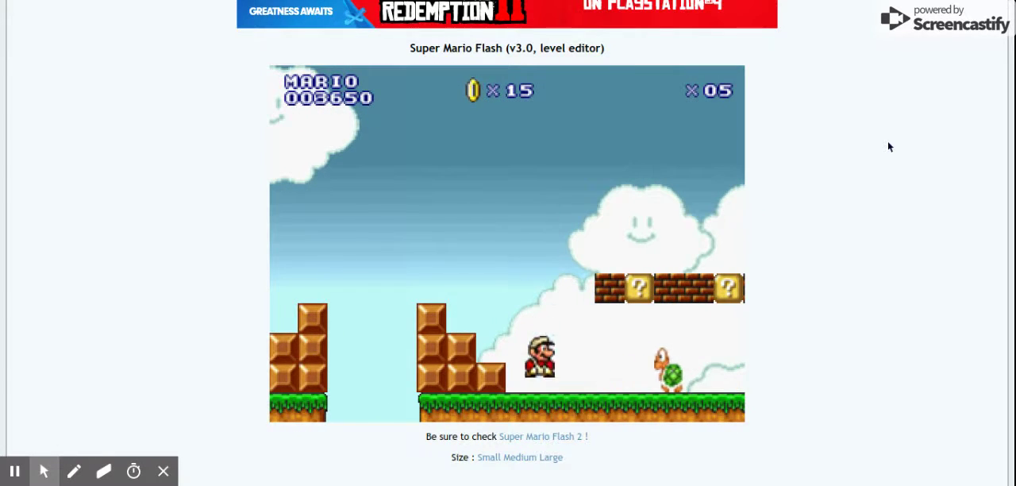
Jump Mario over the tall pipe
key("Right")
key("Up")
key("Right")
key("Up")
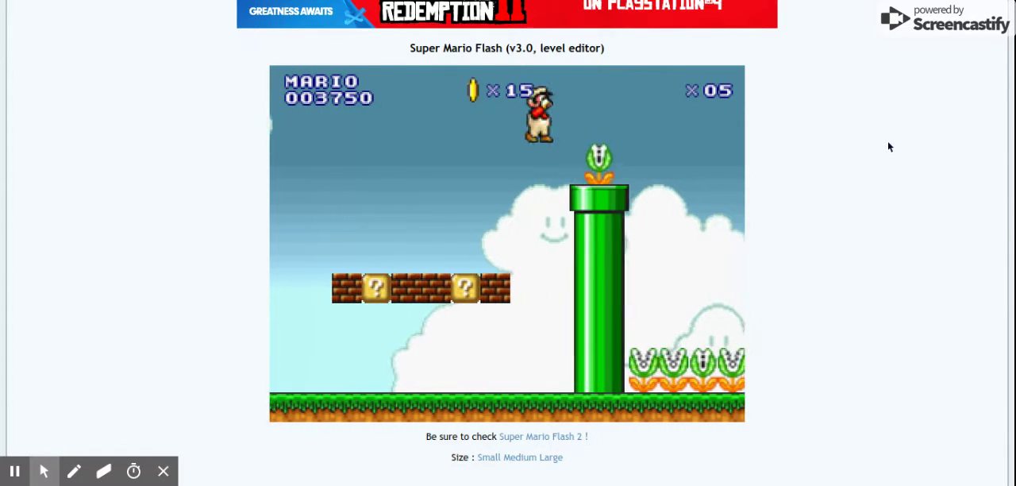
key("Right")
Get past the row of piranha plants and climb the final stairs to the flagpole
key("Up")
key("Right")
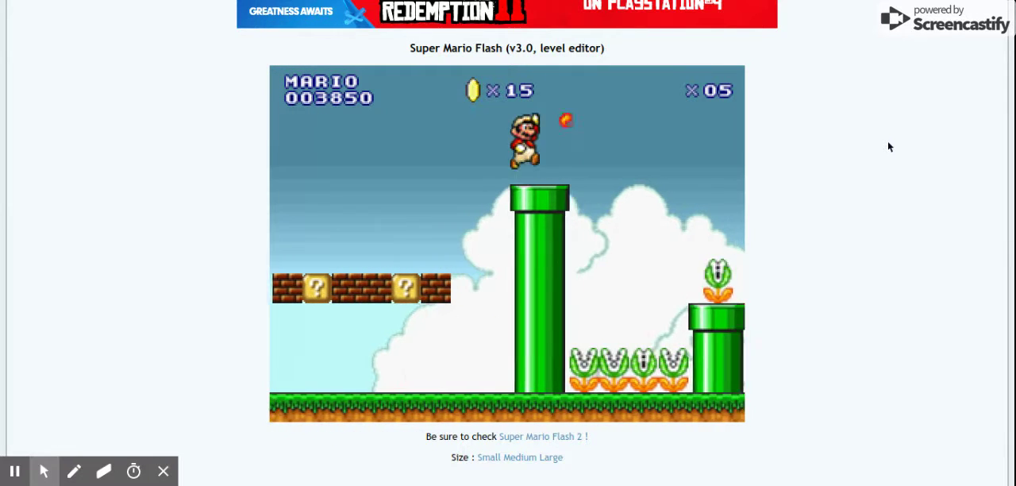
key("Right")
key("Up")
key("Right")
key("Right")
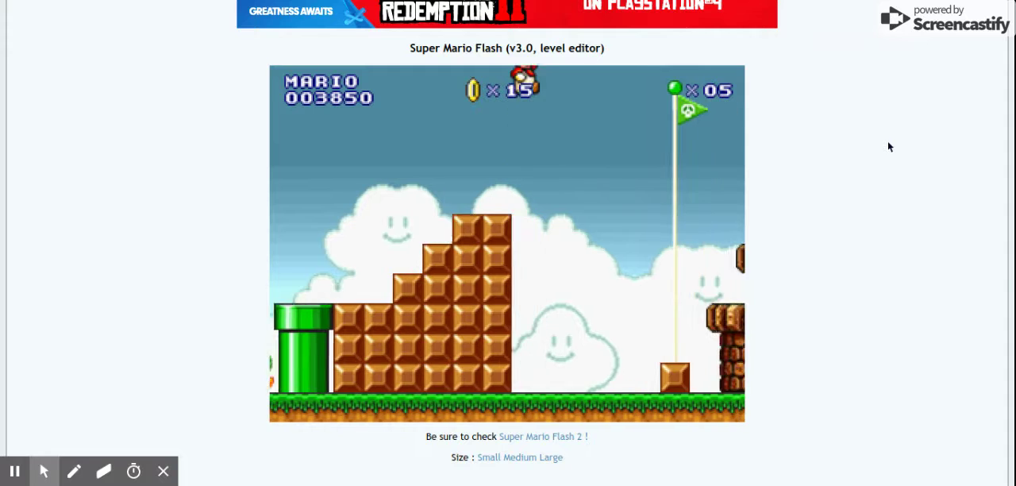
key("Up")
key("Right")
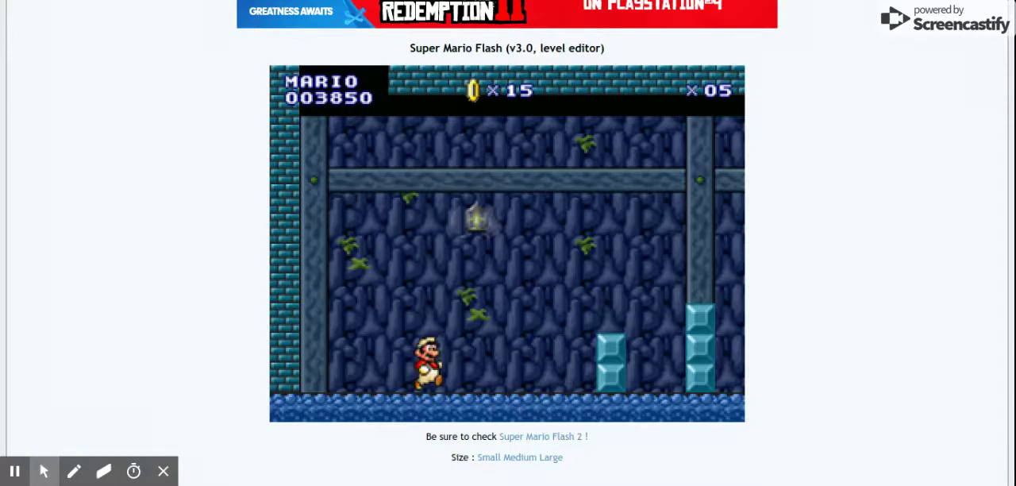
Once the cave level loads, start moving Mario right toward the upper ledge
key("Right")
Jump onto the upper ledge, drop down, release a flower from the ? block and pass the pipe
key("Up")
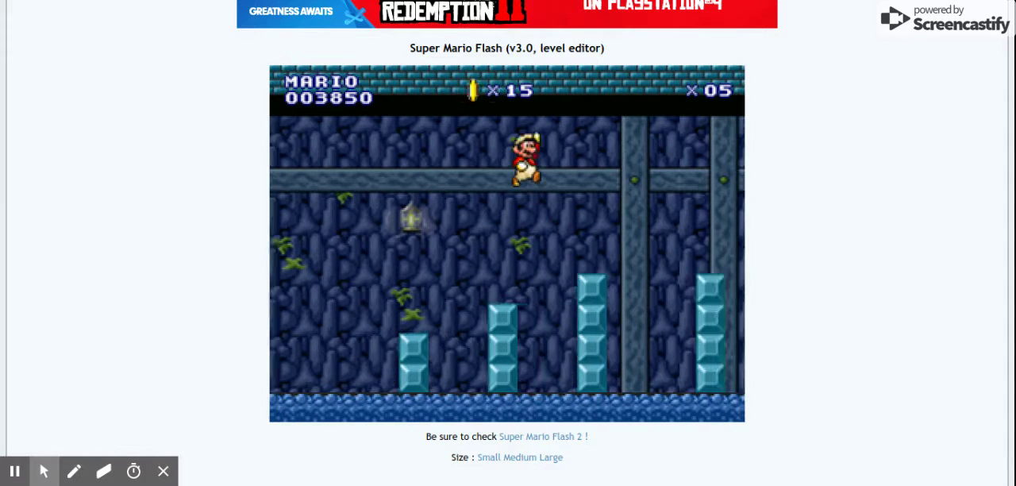
key("Right")
key("Right")
key("Up")
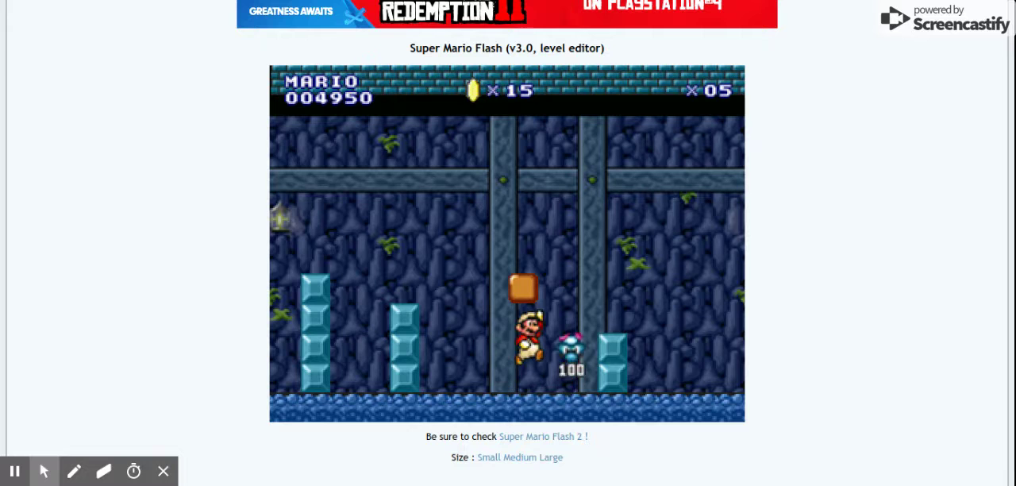
key("Right")
key("Up")
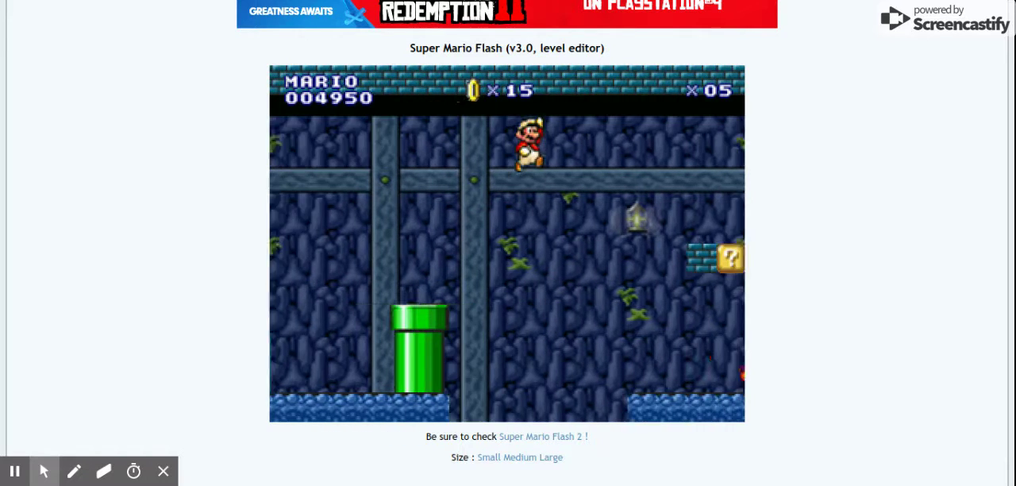
Defeat the Koopa with fireballs and hit the left ? block for coins
key("Right")
key("Right")
key("space")
key("Right")
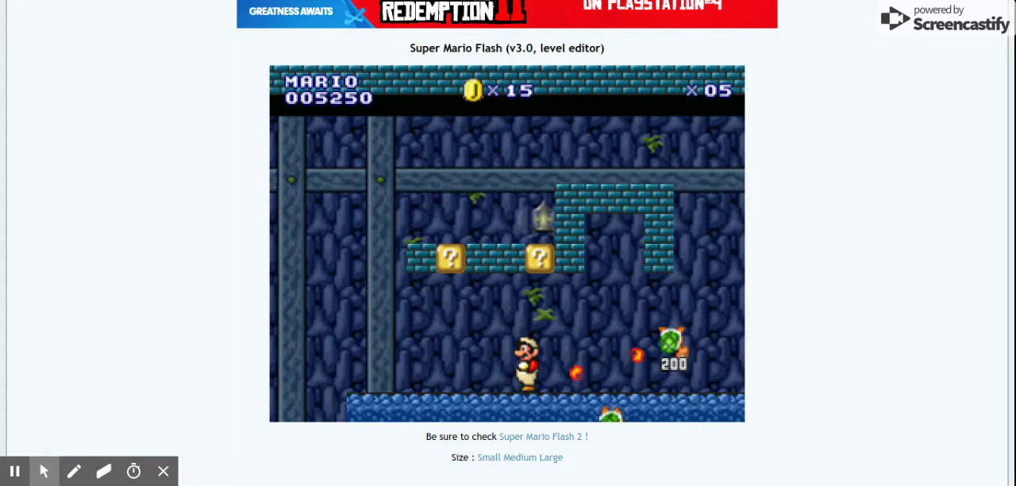
key("Up")
key("Left")
key("Up")
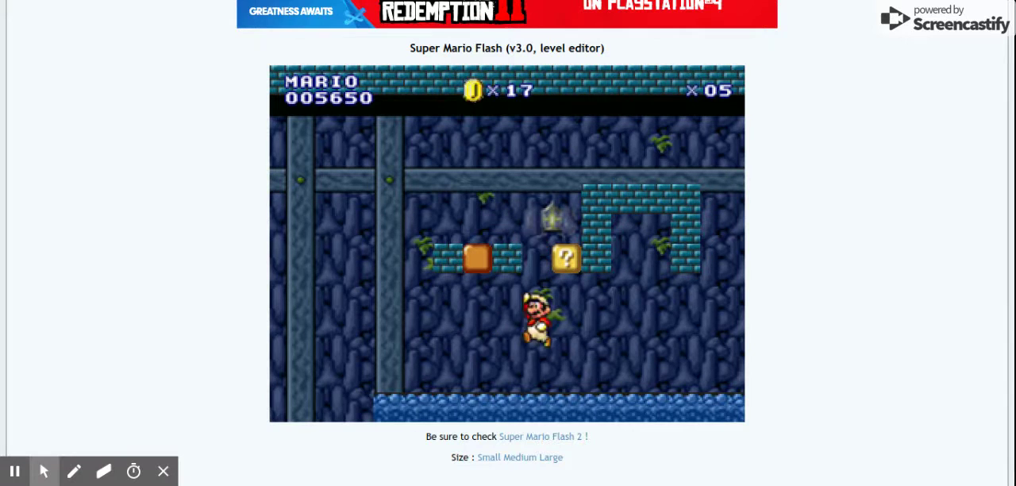
Release a star from the right ? block and run right at the next enemy
key("Right")
key("Up")
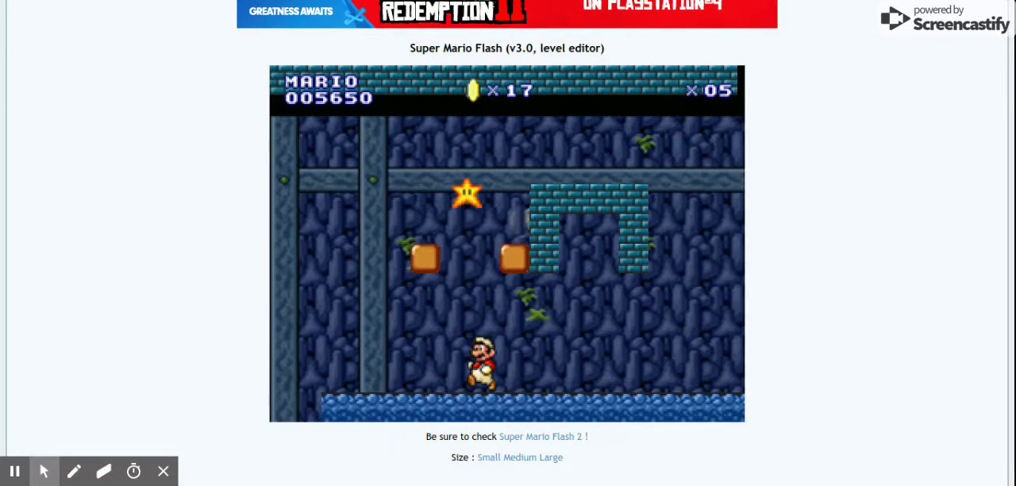
key("Right")
key("Right")
key("Up")
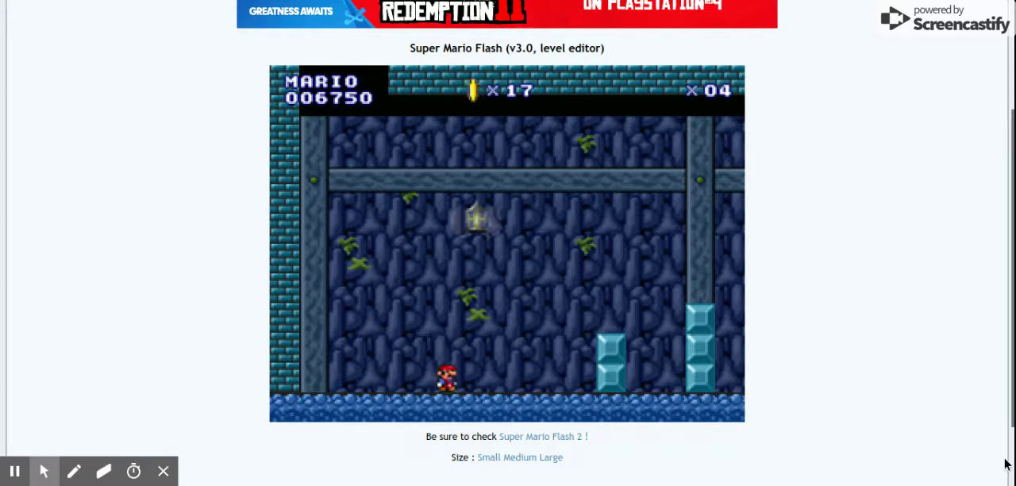
Jump the cave pillars, hit the ? block for a mushroom, and head for the green pipe
key("Right")
key("Up")
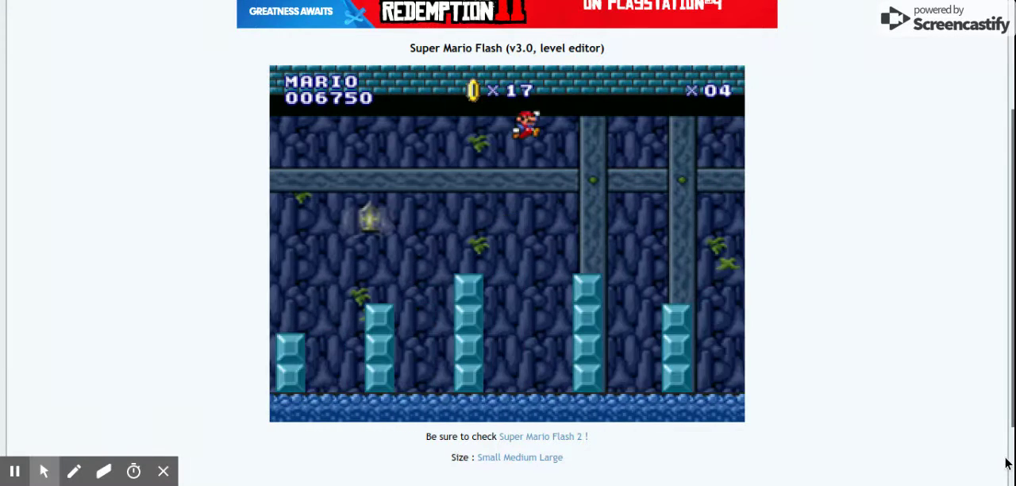
key("Right")
key("Up")
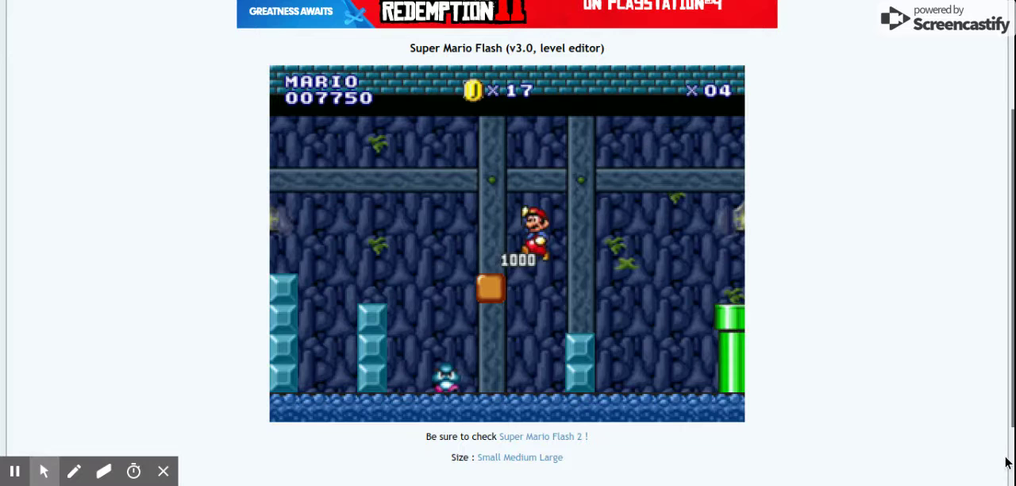
key("Right")
key("Right")
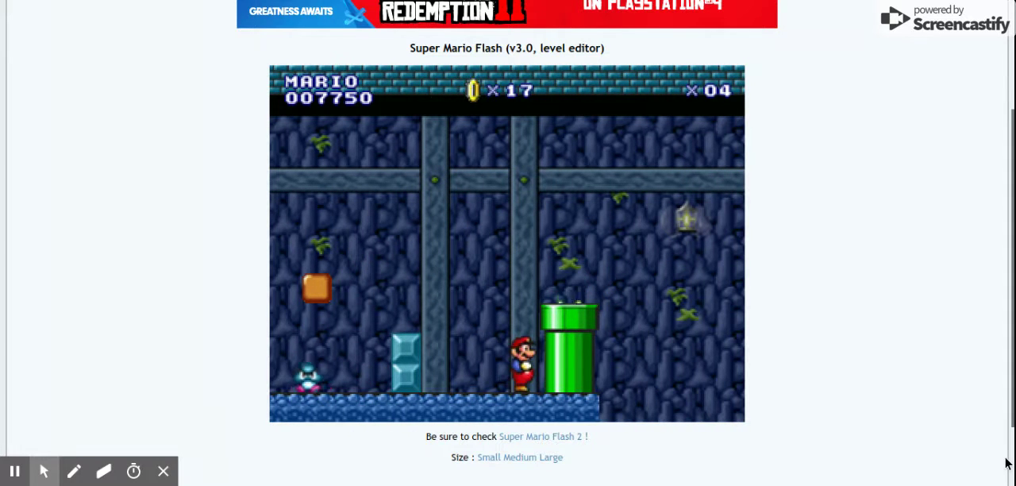